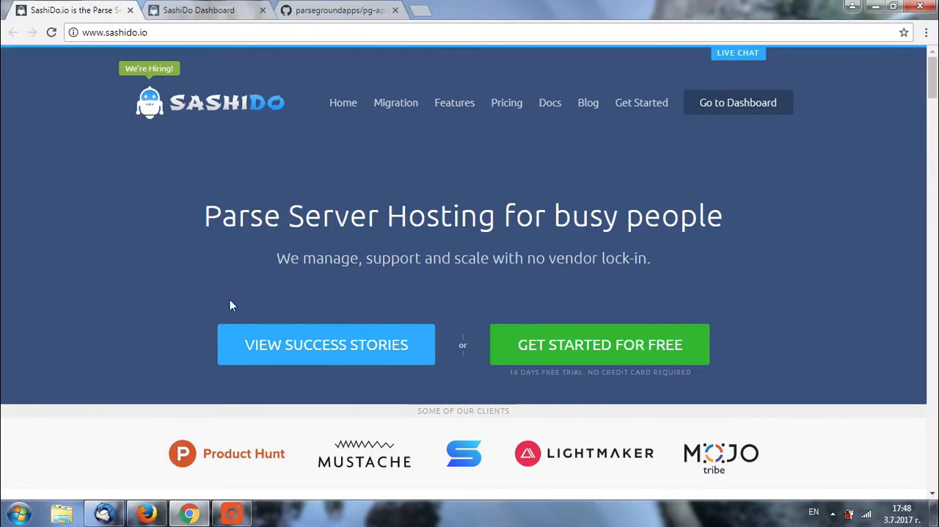
- Switch to the SashiDo Dashboard and view the scheduled jobs of the SashiDoVideoSeries app
left_click(167, 10)
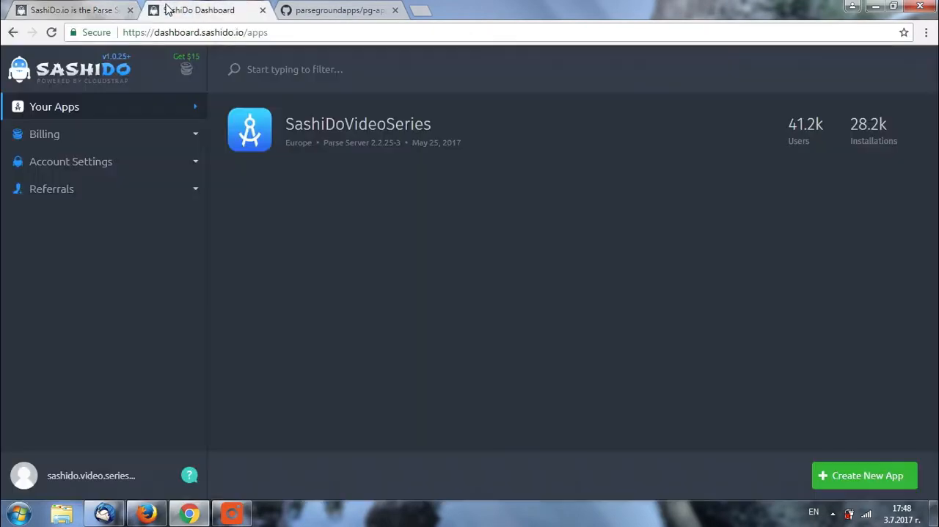
left_click(246, 131)
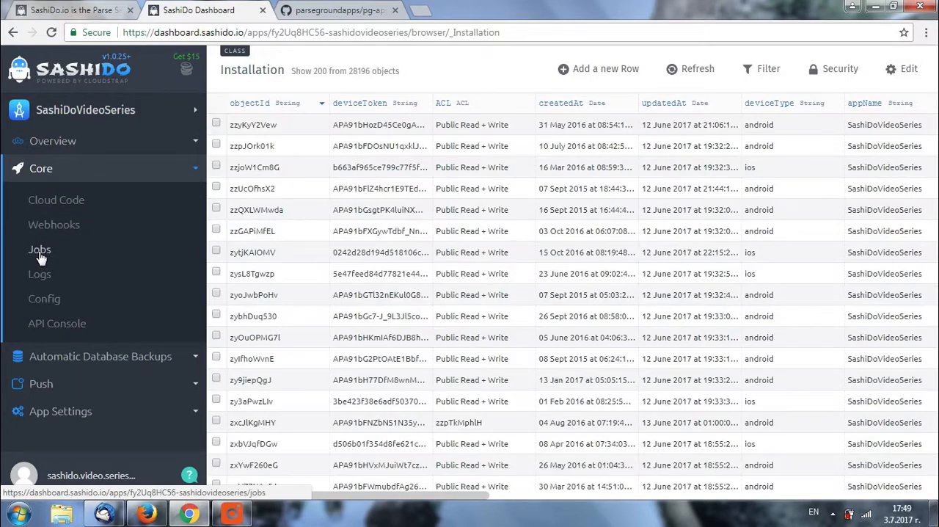
left_click(40, 257)
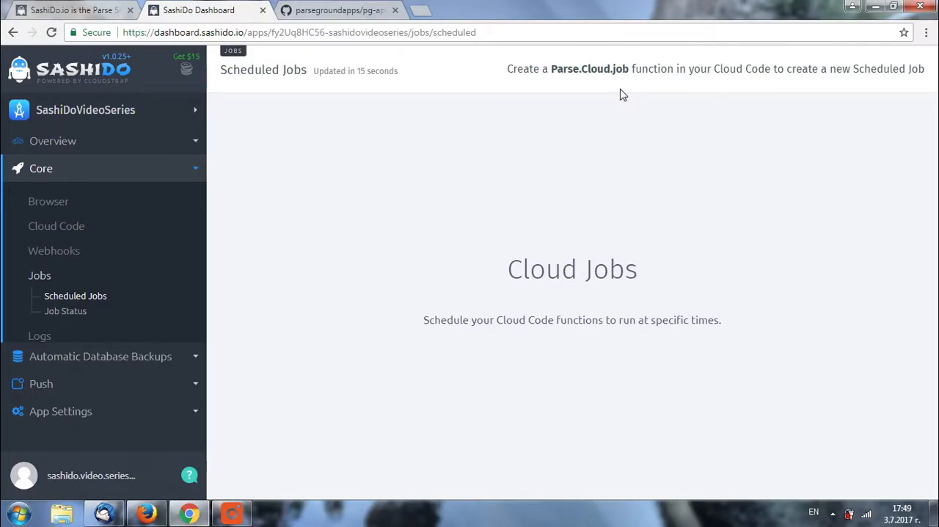
- Switch to GitHub and open functions.js in the app repository's cloud folder for editing
left_click(365, 13)
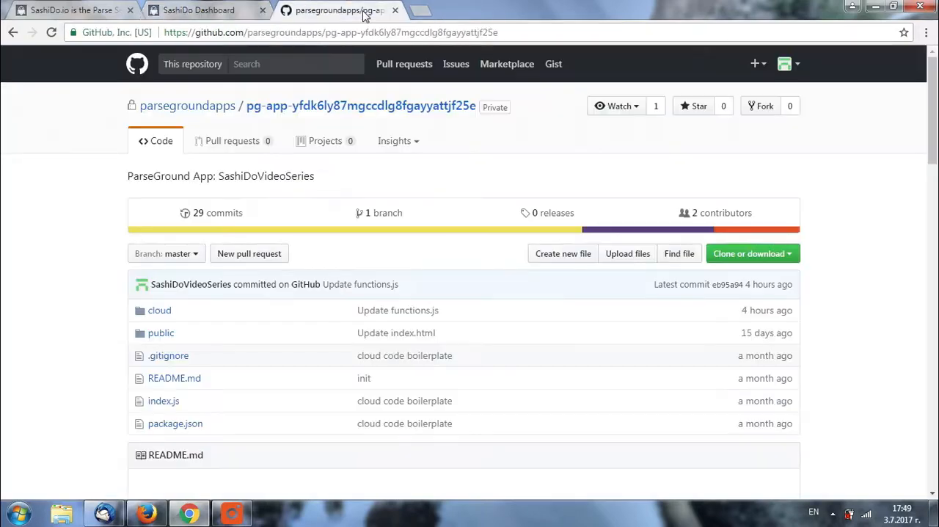
left_click(168, 314)
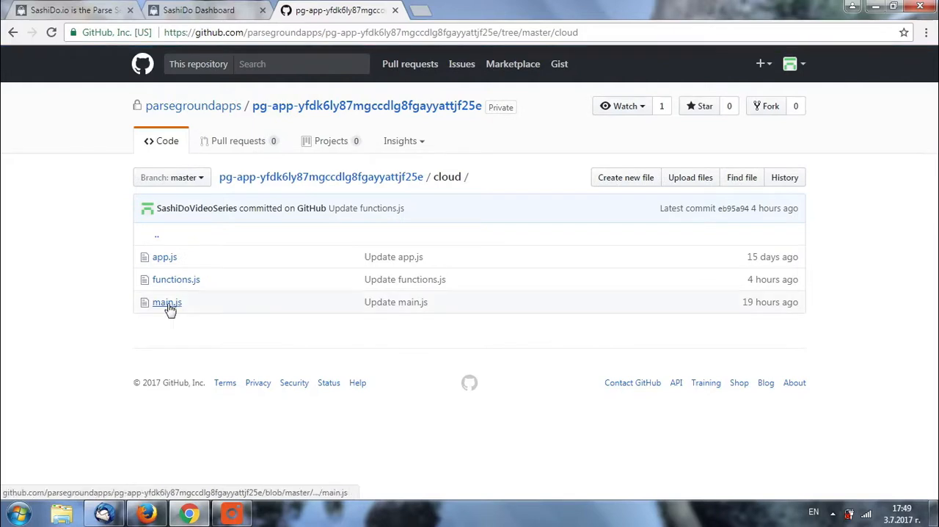
left_click(185, 282)
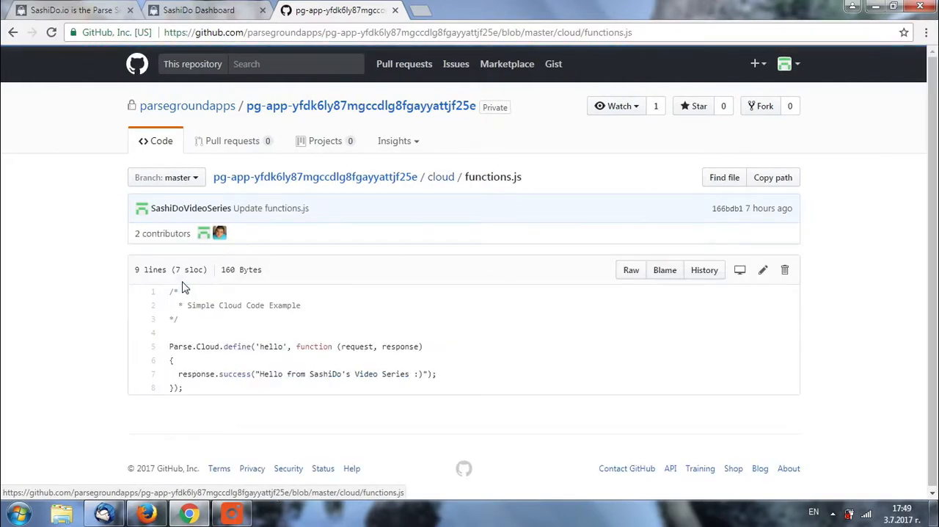
left_click_drag(936, 262, 937, 294)
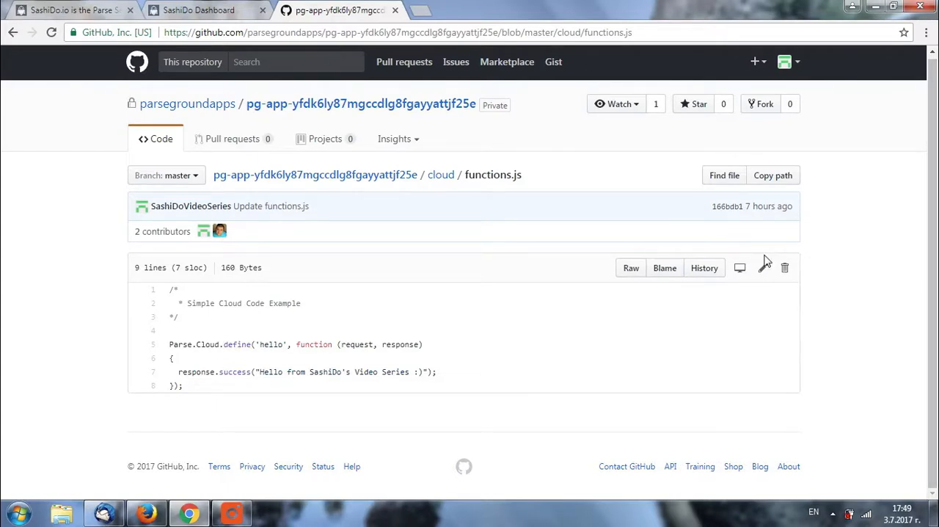
left_click(765, 270)
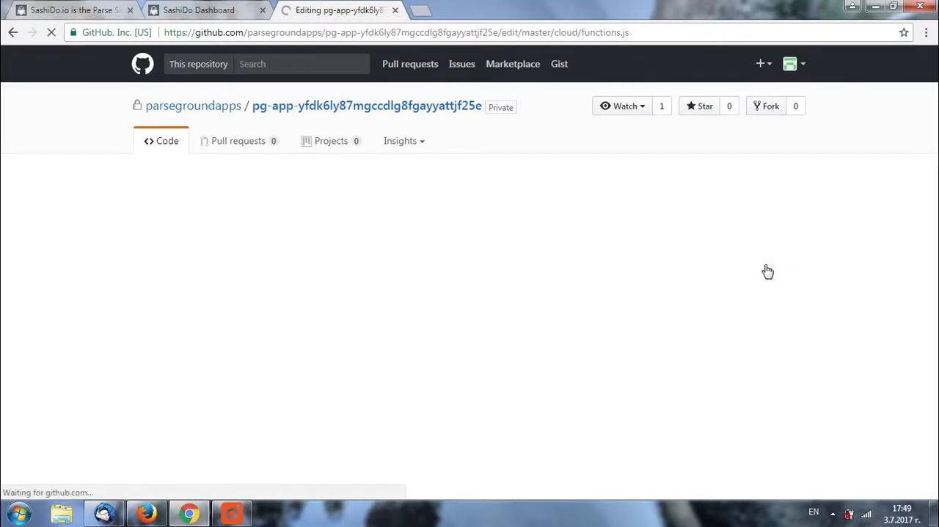
- Replace the functions.js code with the copied version containing the delayed 'hello' function and a "myJob" cloud job, and commit it directly to master
left_click_drag(935, 229, 936, 253)
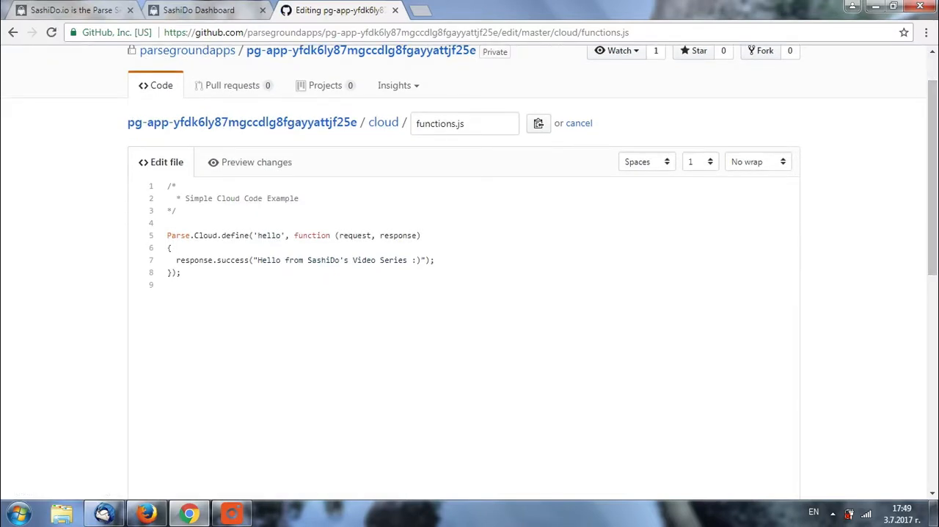
left_click_drag(167, 186, 228, 285)
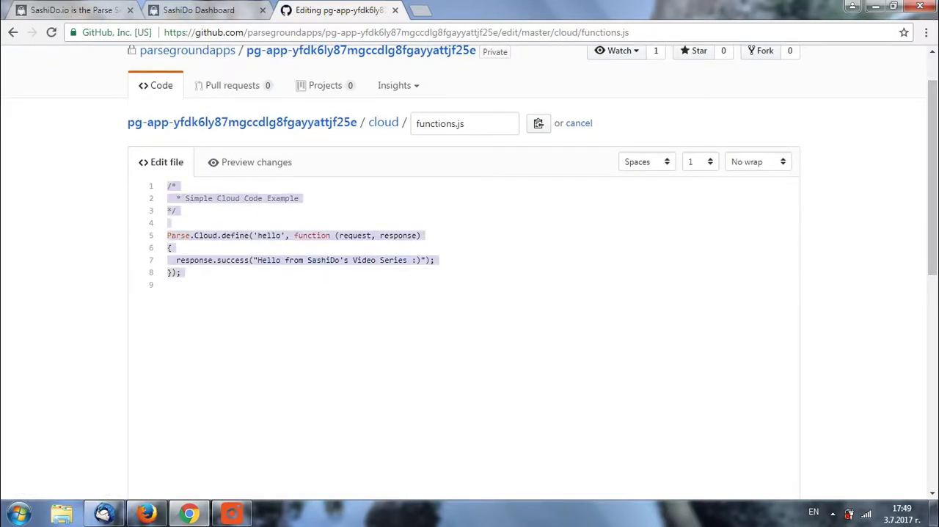
key("BackSpace")
type("/* * Simple Cloud Code Example */  Parse.Cloud.define('hello', function (request, response) {   setTimeout(() => {     response.success(\"Hello from SashiDo's Simple Cloud Code :)\");   }, 3000) });  Parse.Cloud.job(\"myJob\", function(request, status) {   status.message(\"I just started\");    Parse.Cloud.run('hello').then(function(result) {     // Mark the job as successful     status.success(result);   }, function(error) {     // Mark the job as errored     status.error(\"There was an error\");   }) });")
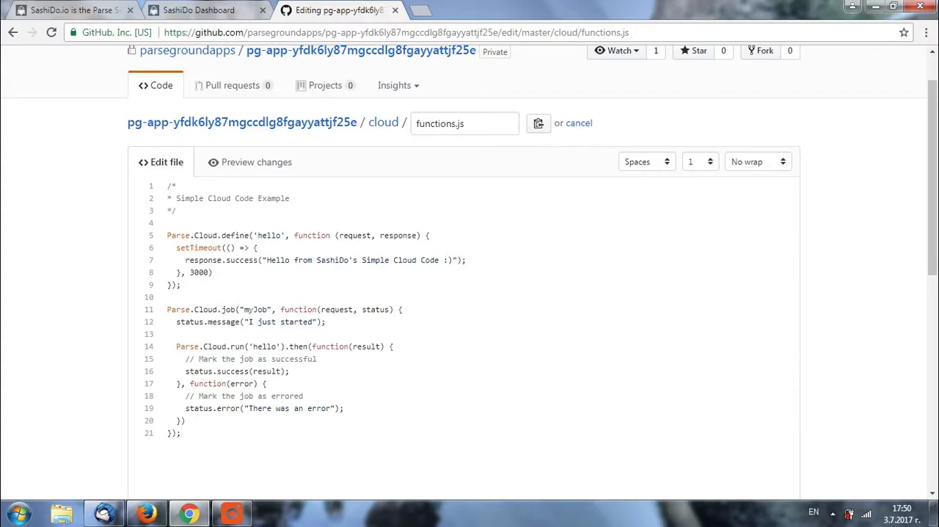
scroll(561, 468, "down", 7)
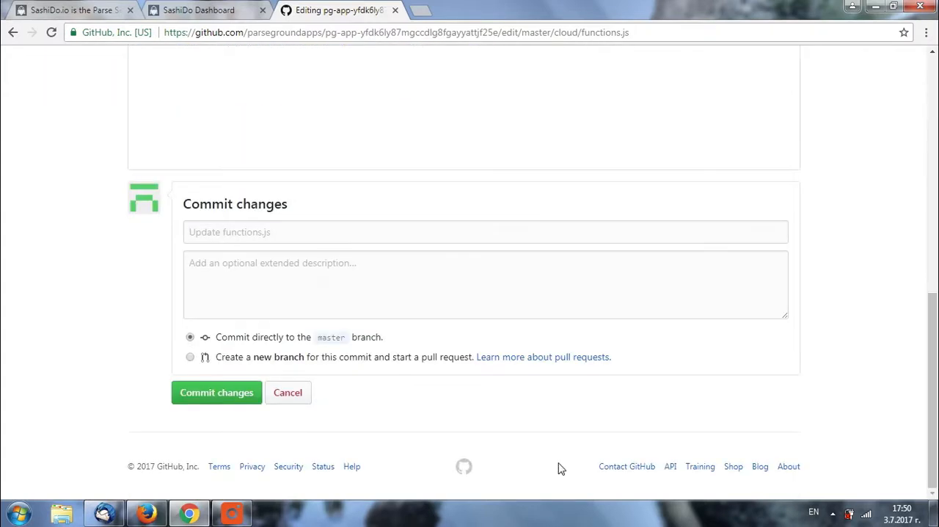
left_click(230, 398)
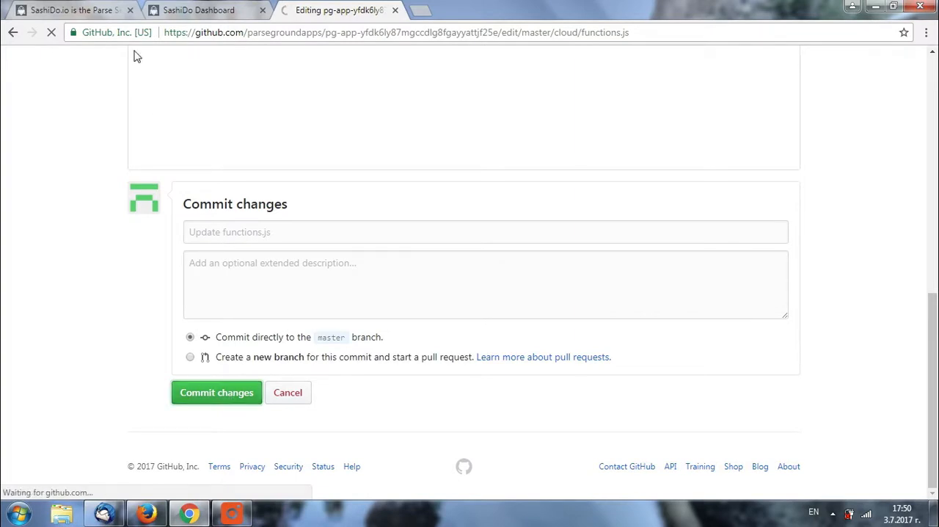
- Return to the SashiDo Dashboard and check the deployed functions.js in the app's Cloud Code
left_click(192, 11)
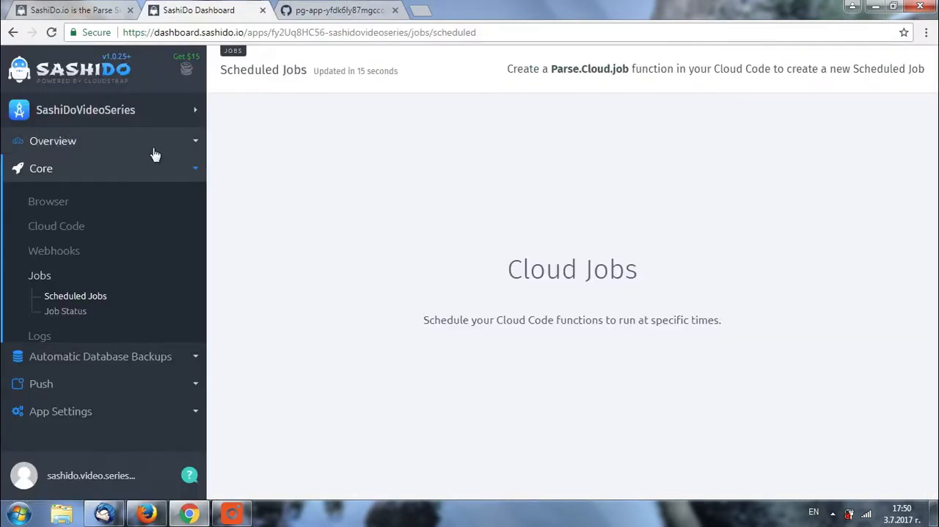
left_click(65, 233)
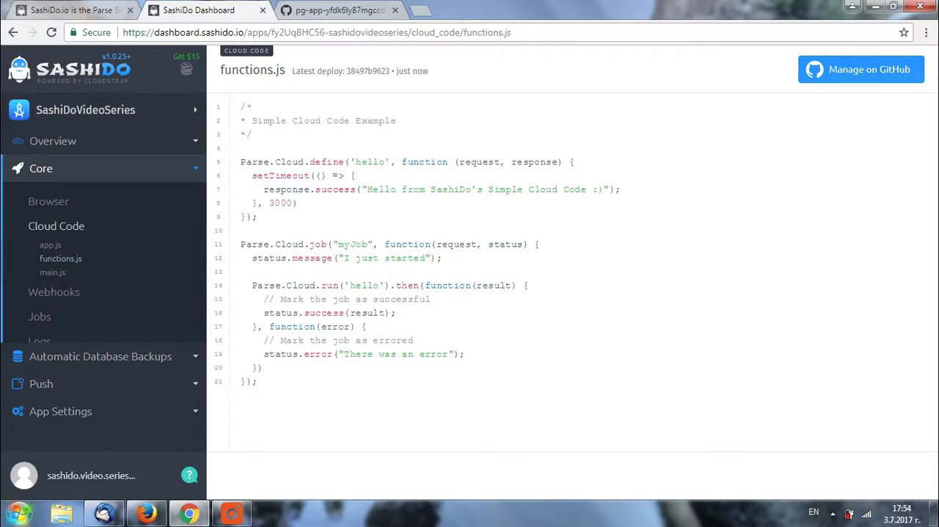
- Start a new scheduled job with the description MyAwesomeJob and select myJob as its cloud job
left_click(41, 316)
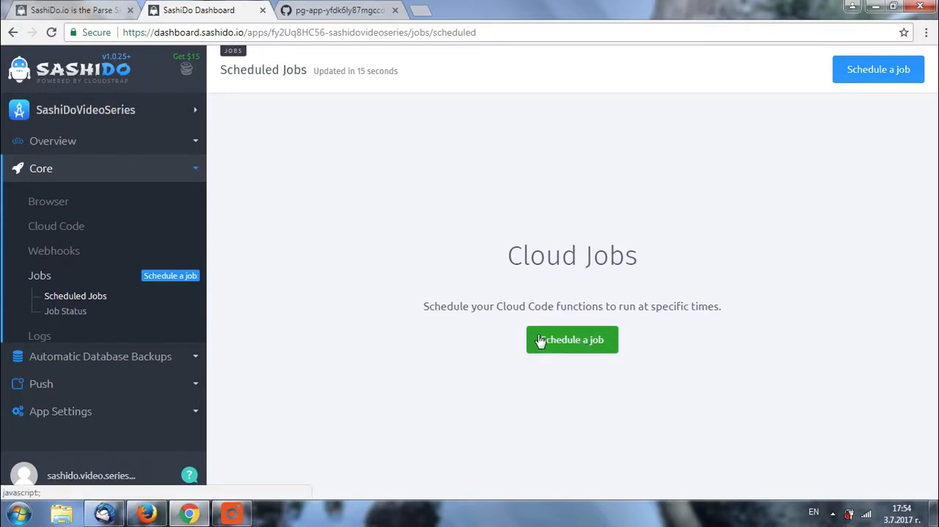
left_click(552, 345)
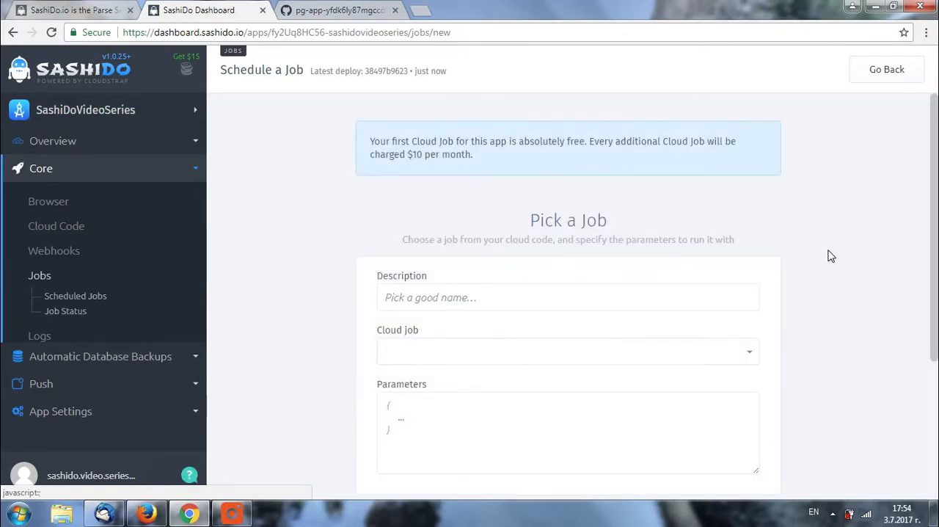
scroll(935, 277, "down", 1)
left_click_drag(936, 278, 935, 290)
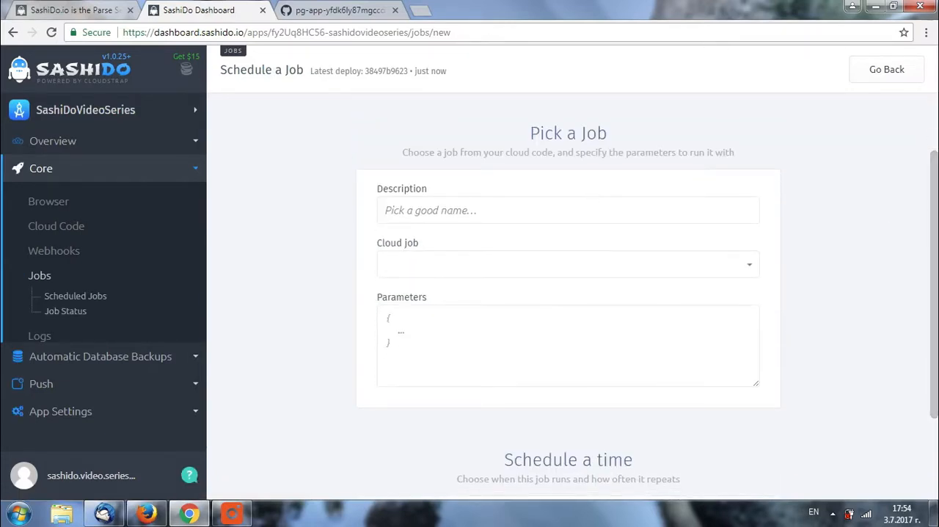
left_click(536, 211)
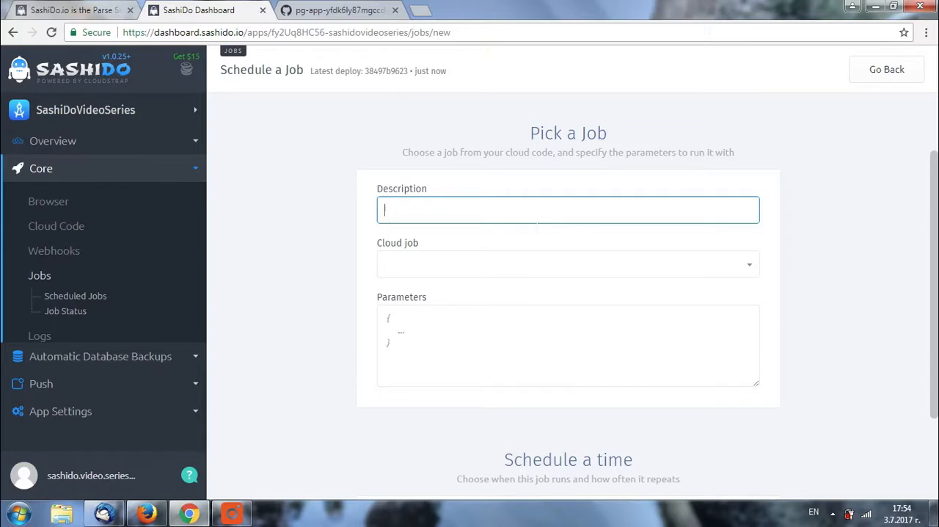
type("MyA")
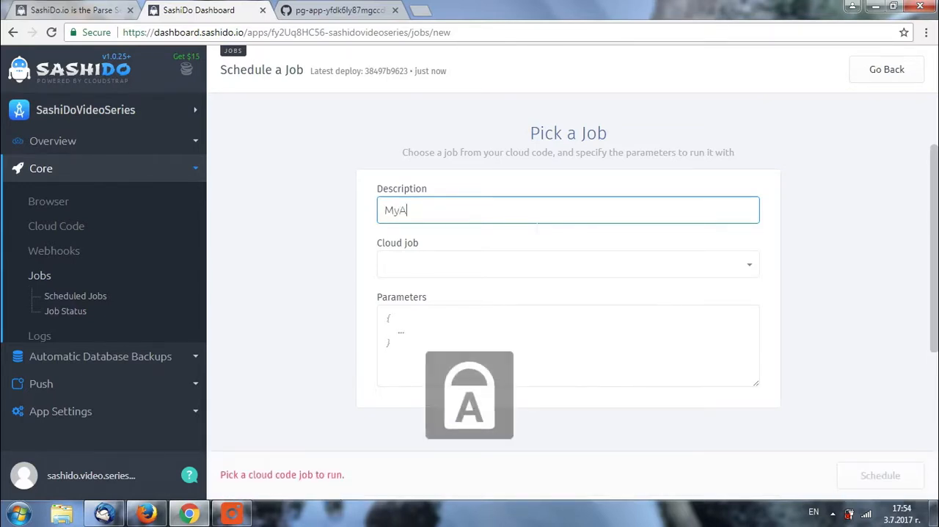
type("wesome")
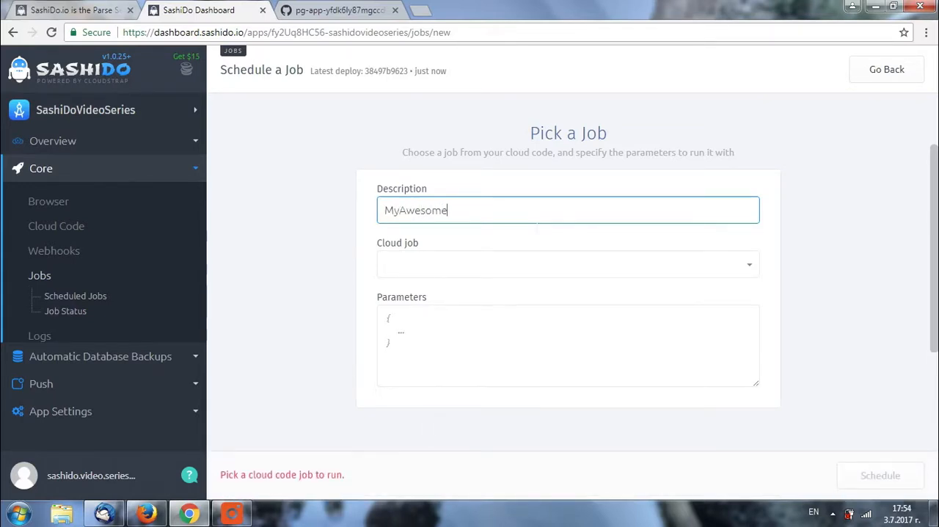
type("Job")
left_click(534, 262)
left_click(533, 264)
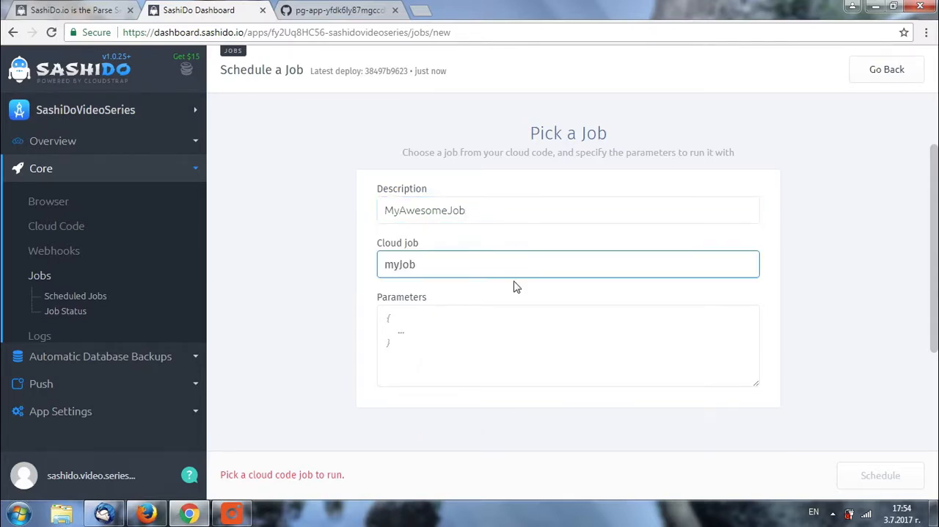
left_click(507, 270)
key("Tab")
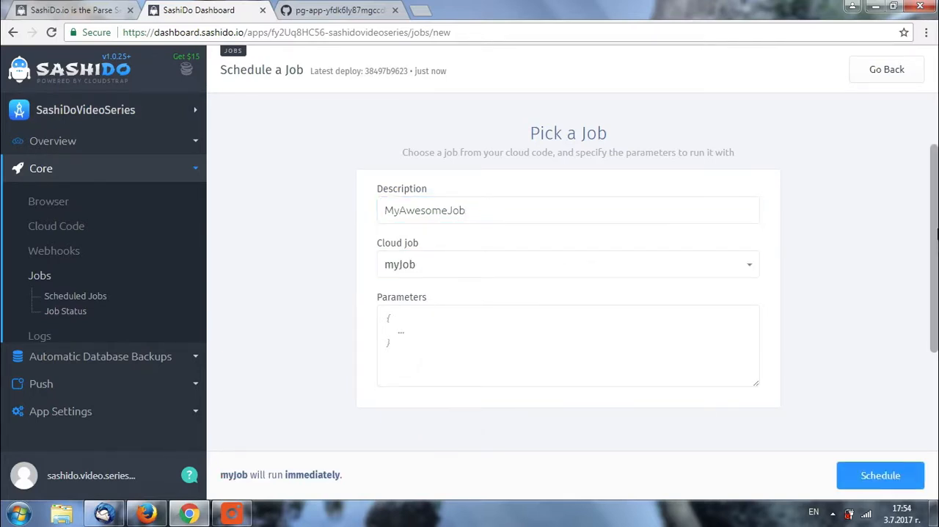
- Try the job's delayed start and daily repeat options, restoring immediate start and no repetition
scroll(832, 209, "down", 1)
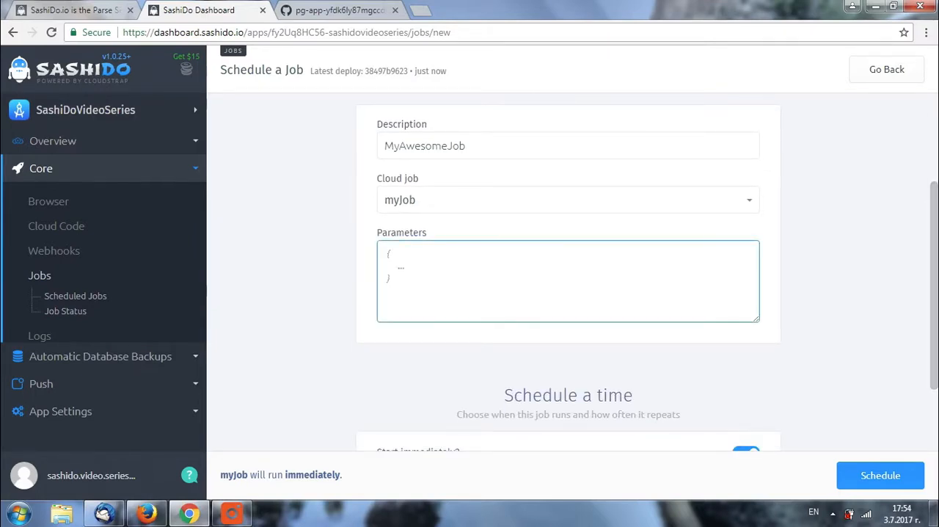
left_click_drag(936, 226, 936, 288)
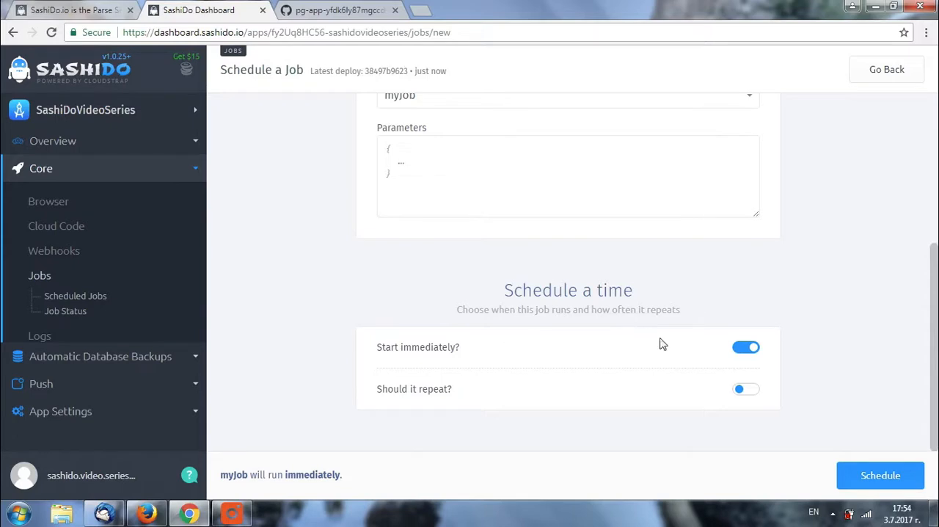
left_click(741, 350)
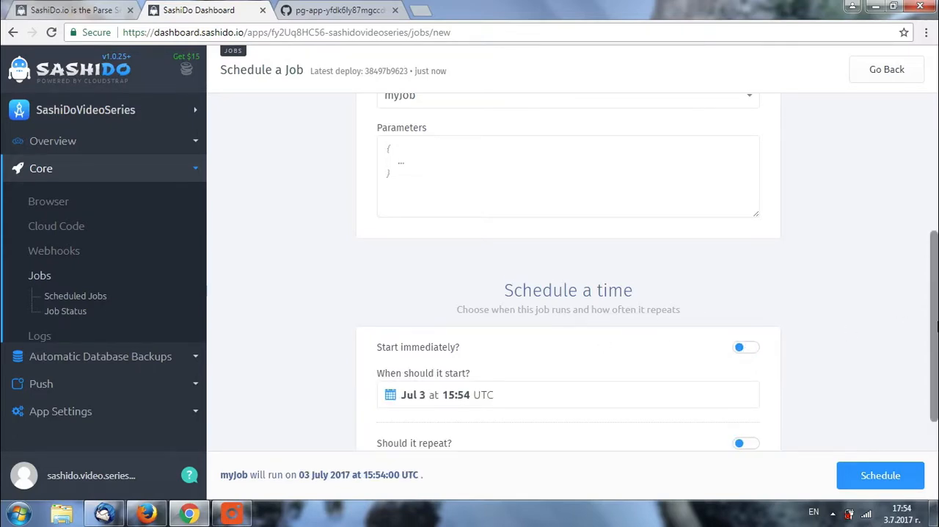
scroll(899, 371, "down", 1)
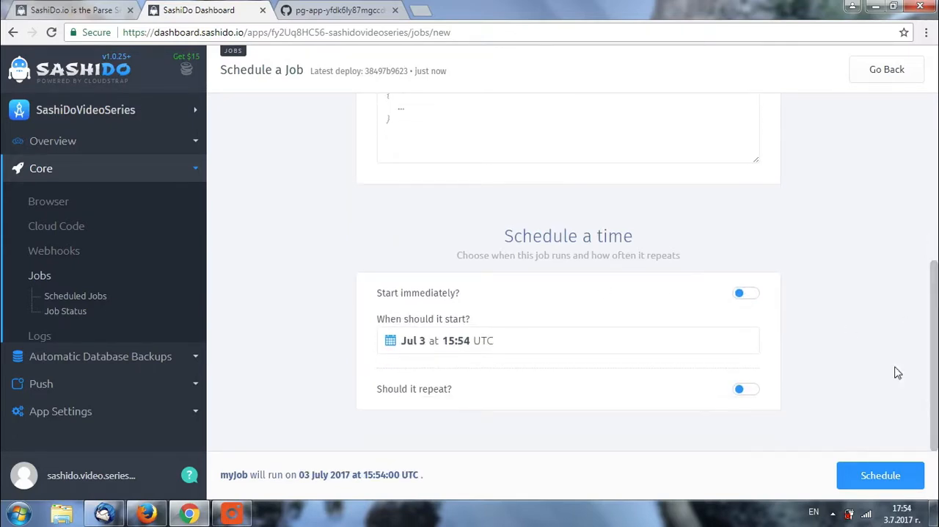
left_click(742, 294)
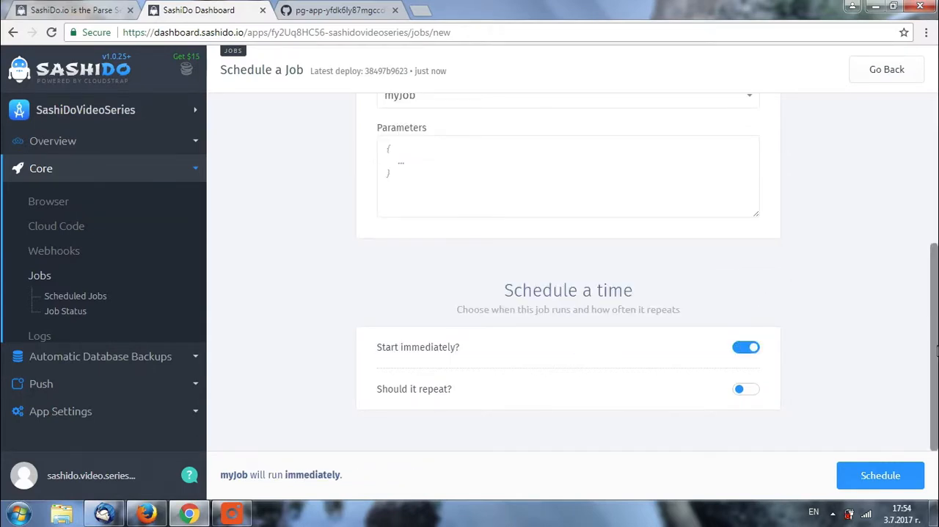
left_click(748, 391)
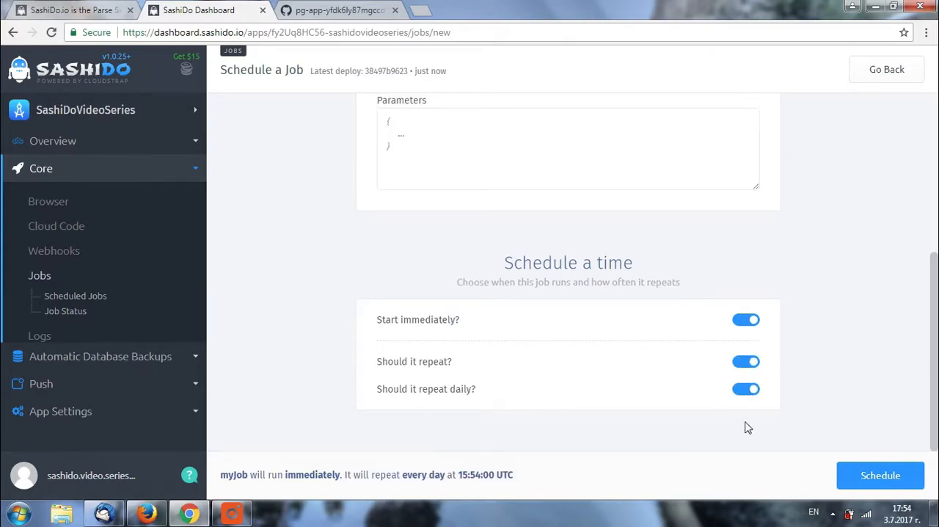
left_click(747, 363)
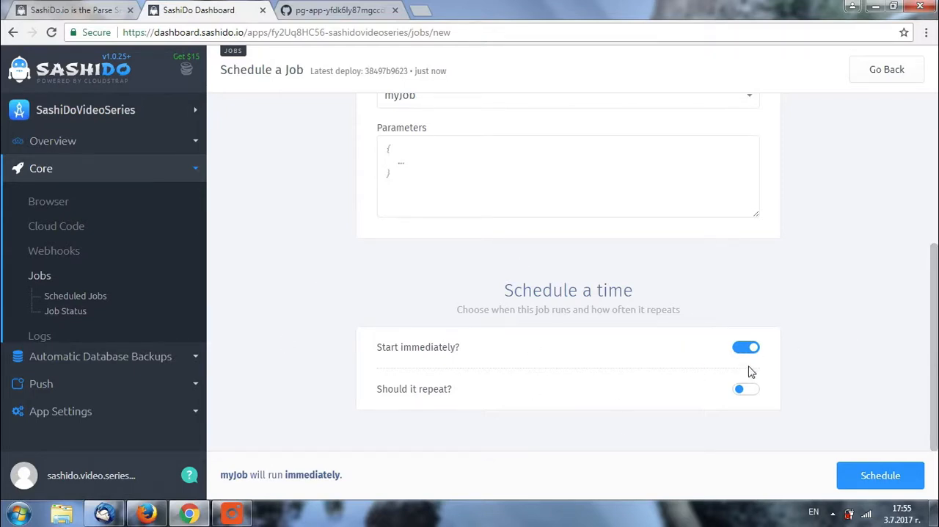
- Schedule MyAwesomeJob with immediate start and no repetition, and trigger an extra run of it from the scheduled jobs
left_click(879, 477)
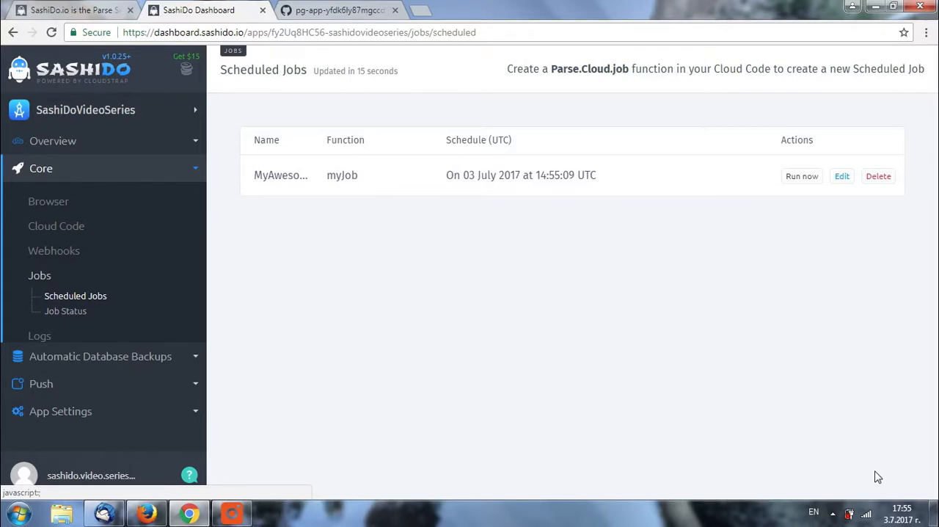
left_click(803, 182)
- Open the job status overview and reload it to check the outcome of the myJob runs
left_click(66, 311)
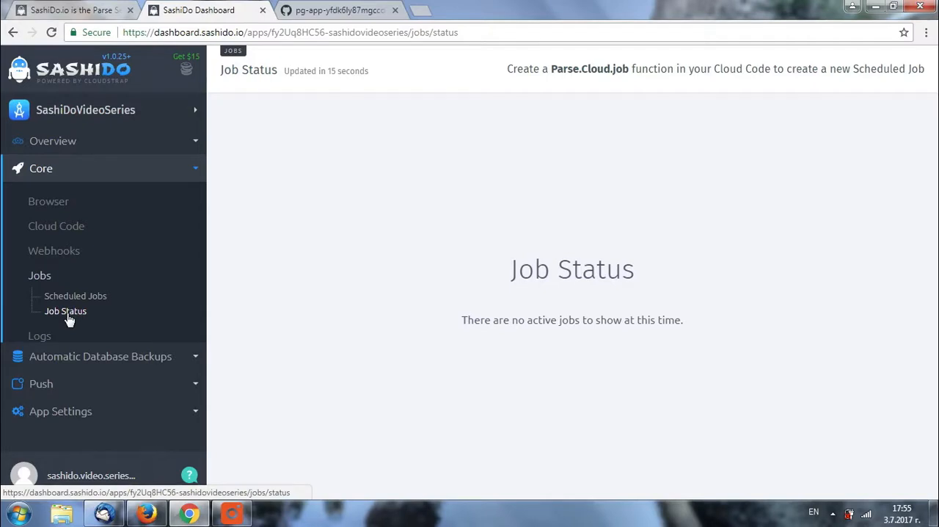
left_click(291, 35)
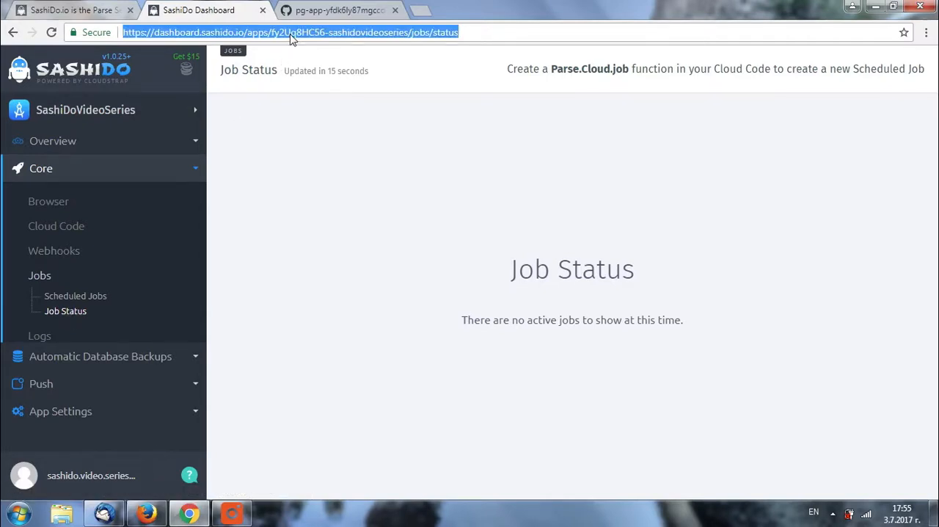
key("Return")
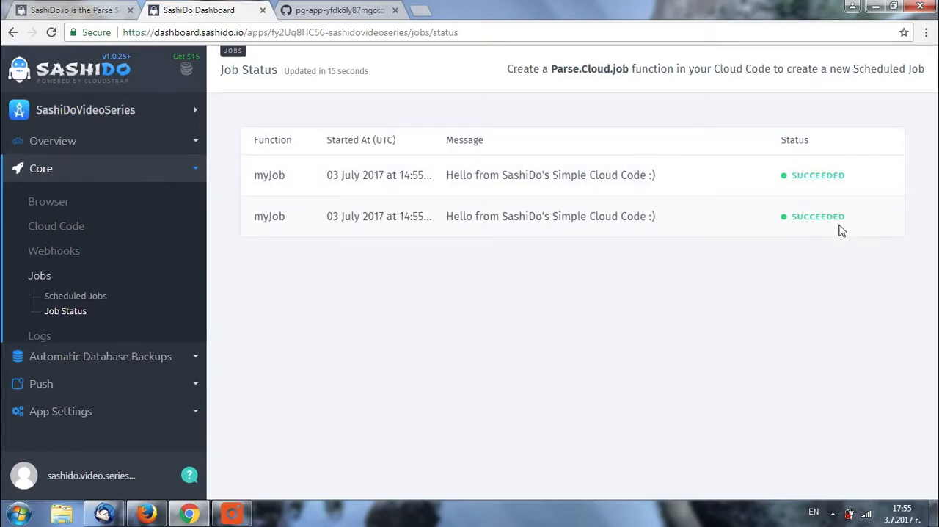
- Delete MyAwesomeJob from the scheduled jobs and confirm the deletion
left_click(94, 300)
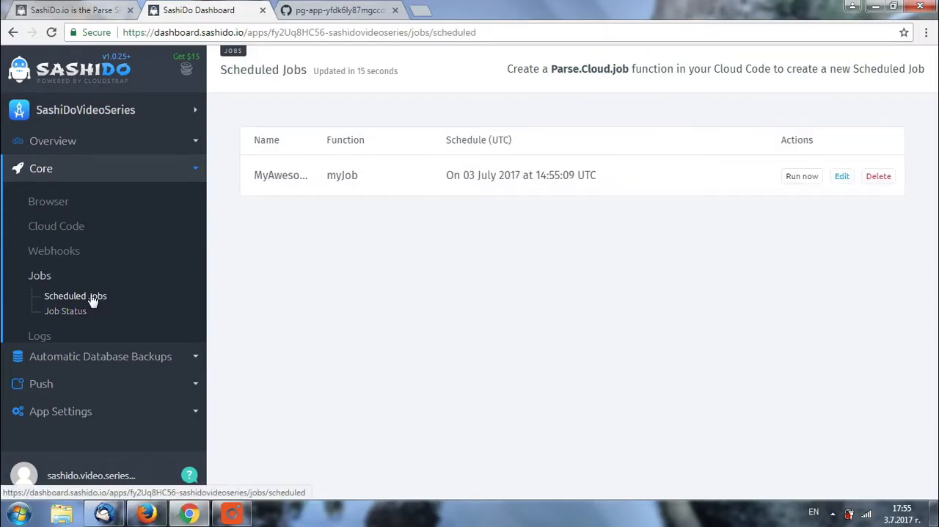
left_click(879, 178)
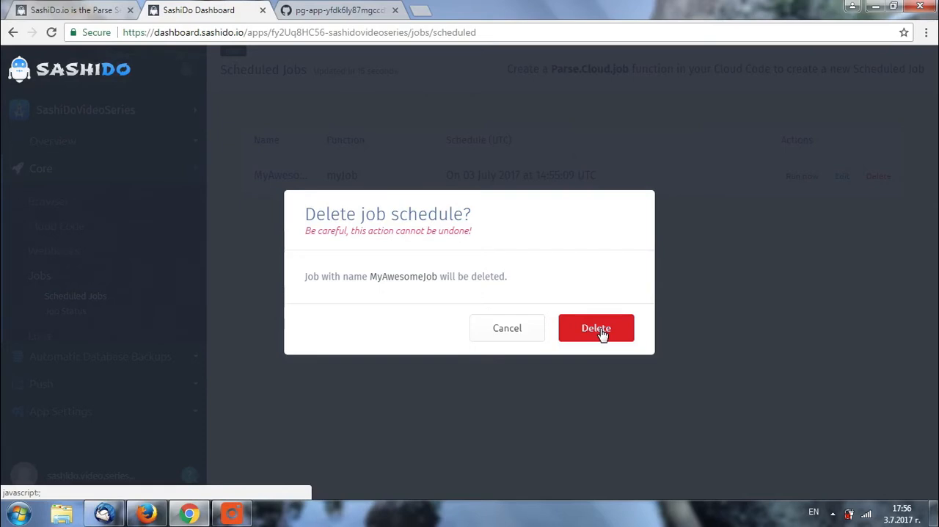
left_click(597, 330)
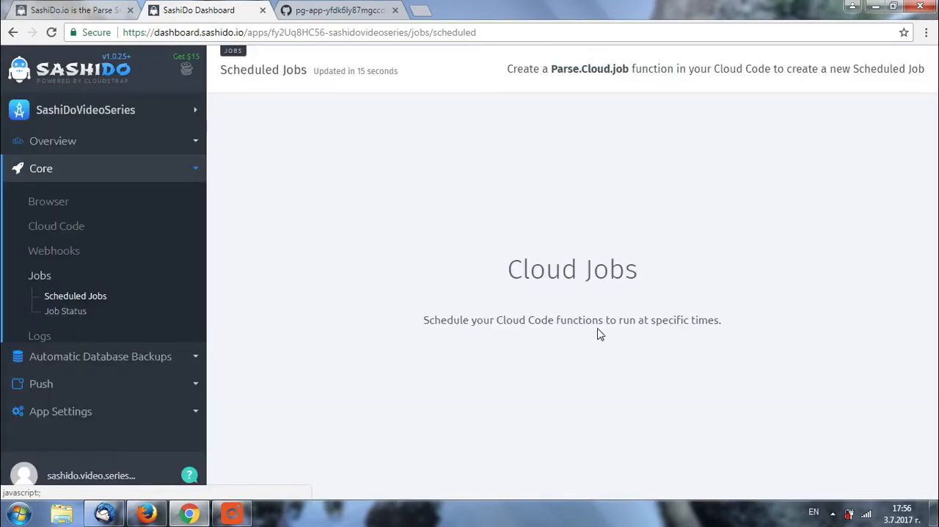